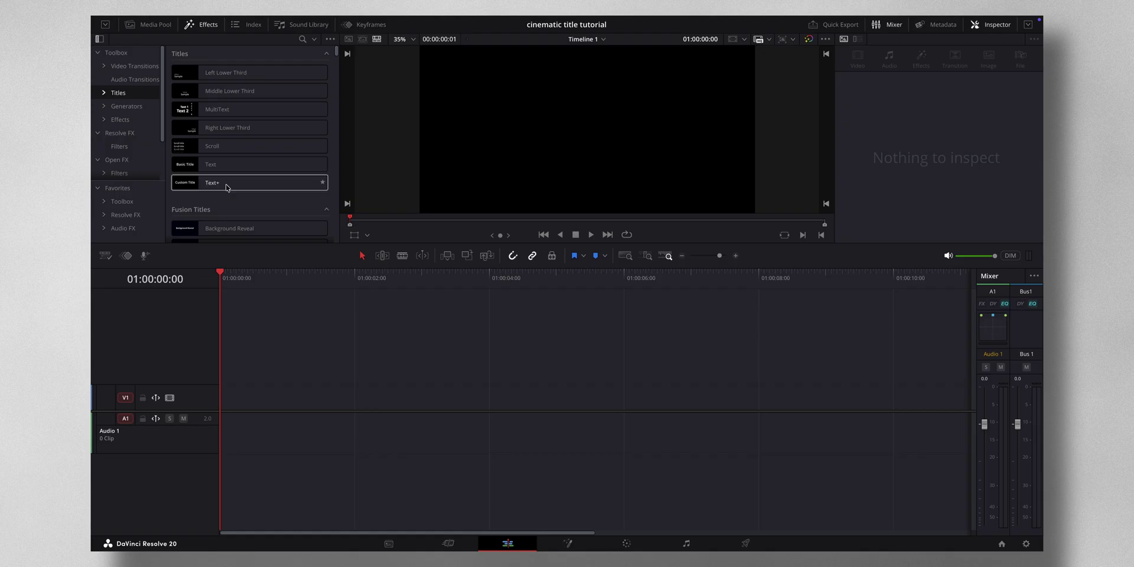
# Place a Text+ title clip on the V1 track and select it
pyautogui.moveTo(223, 183); pyautogui.dragTo(266, 408)
pyautogui.click(265, 408)
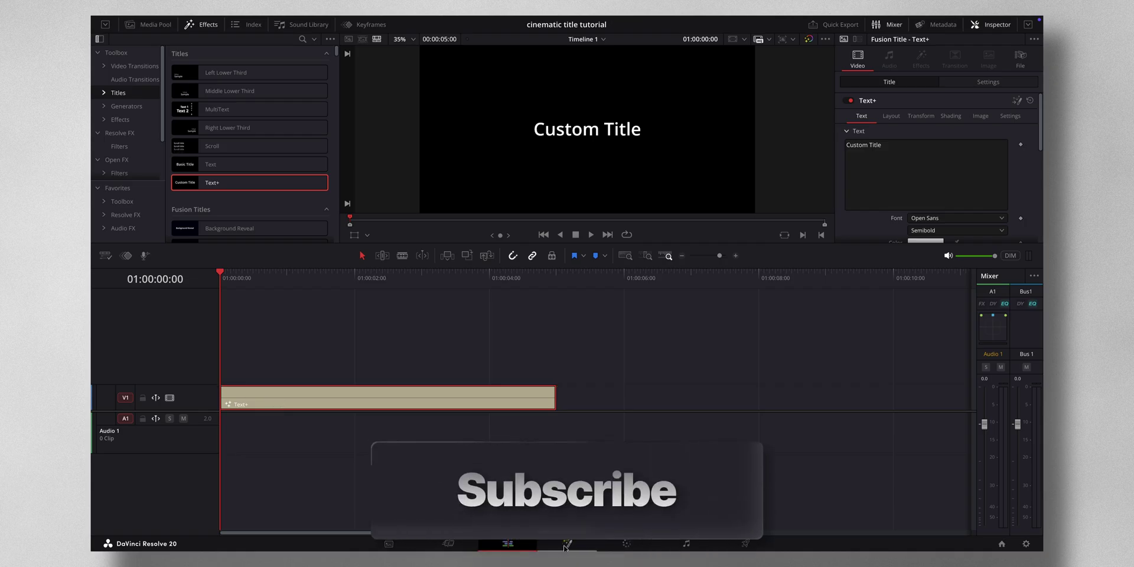
# Replace the 'Custom Title' text with 'FENZIR FILMS' in the Fusion Inspector
pyautogui.click(567, 544)
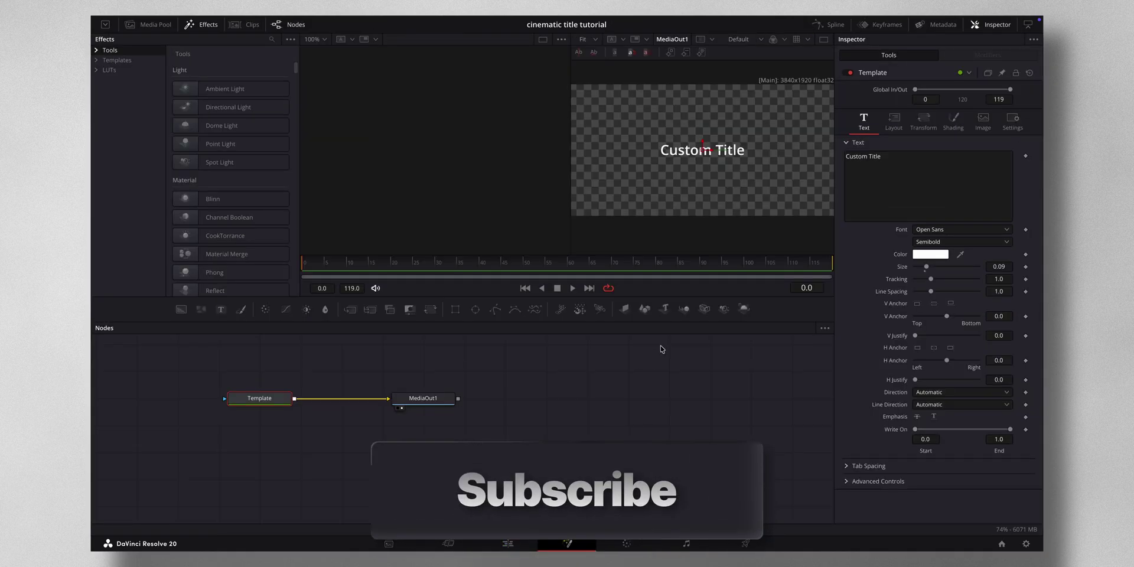
pyautogui.click(899, 158)
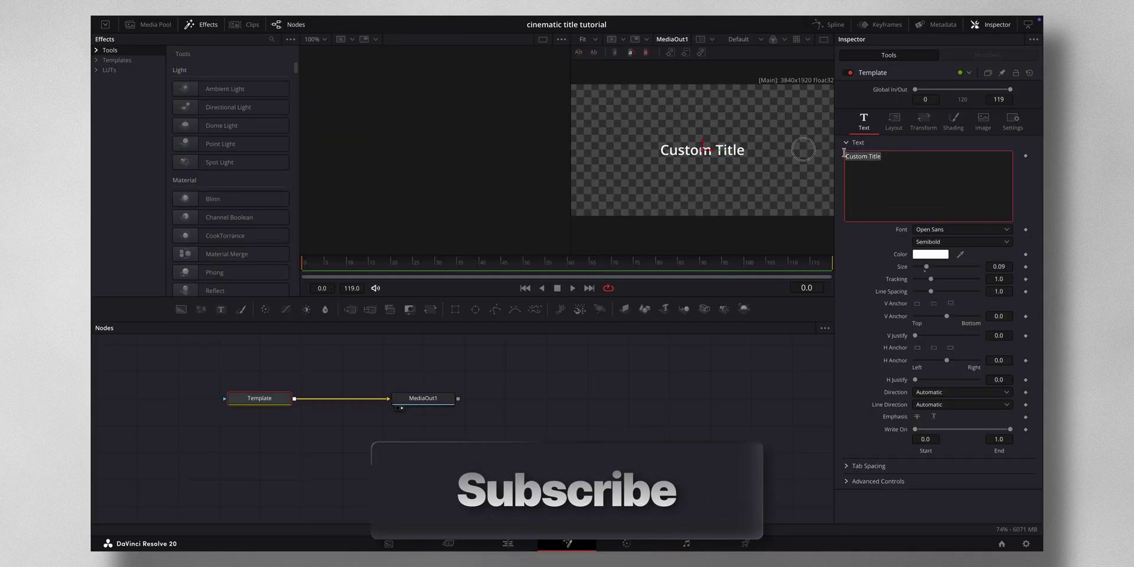
pyautogui.hotkey('ctrl', 'a')
pyautogui.write('FENZIR FILMS')
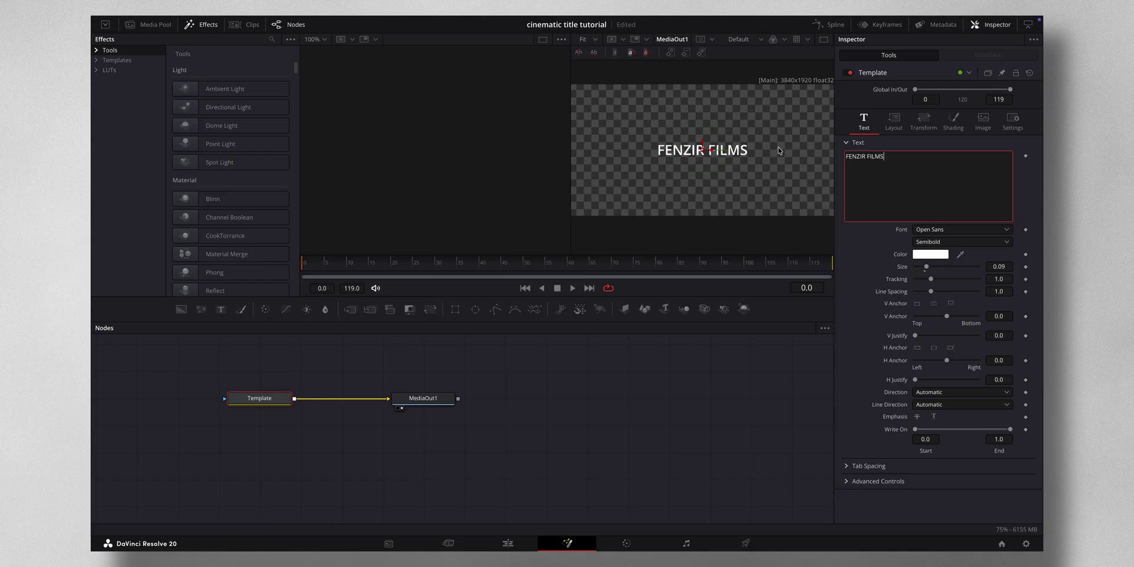
# Set the title's font to Movie Letters
pyautogui.click(933, 230)
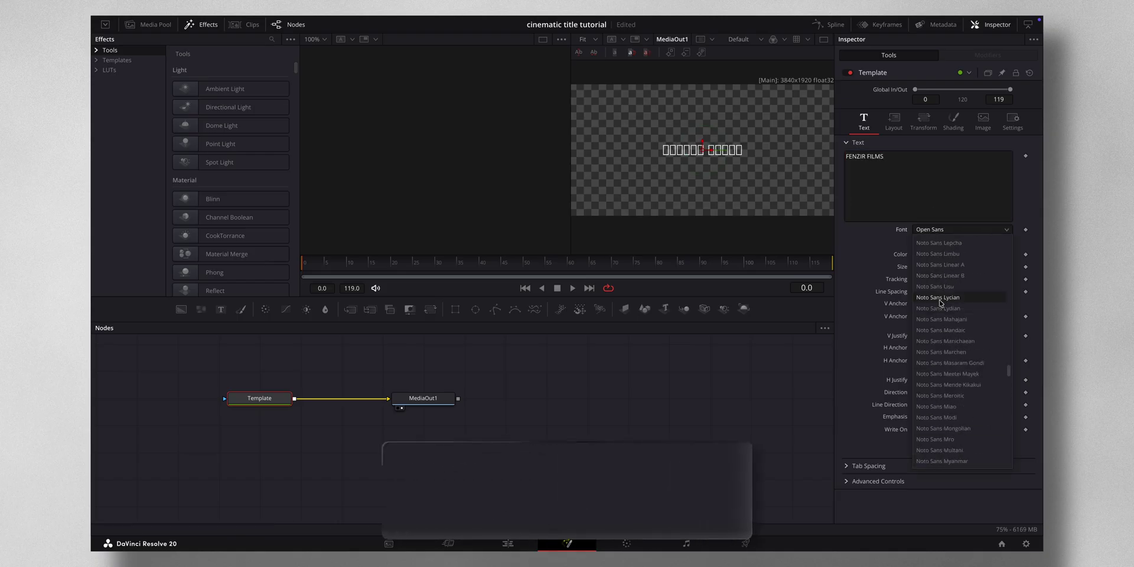
pyautogui.scroll(4, 940, 301)
pyautogui.scroll(5, 941, 303)
pyautogui.scroll(5, 941, 303)
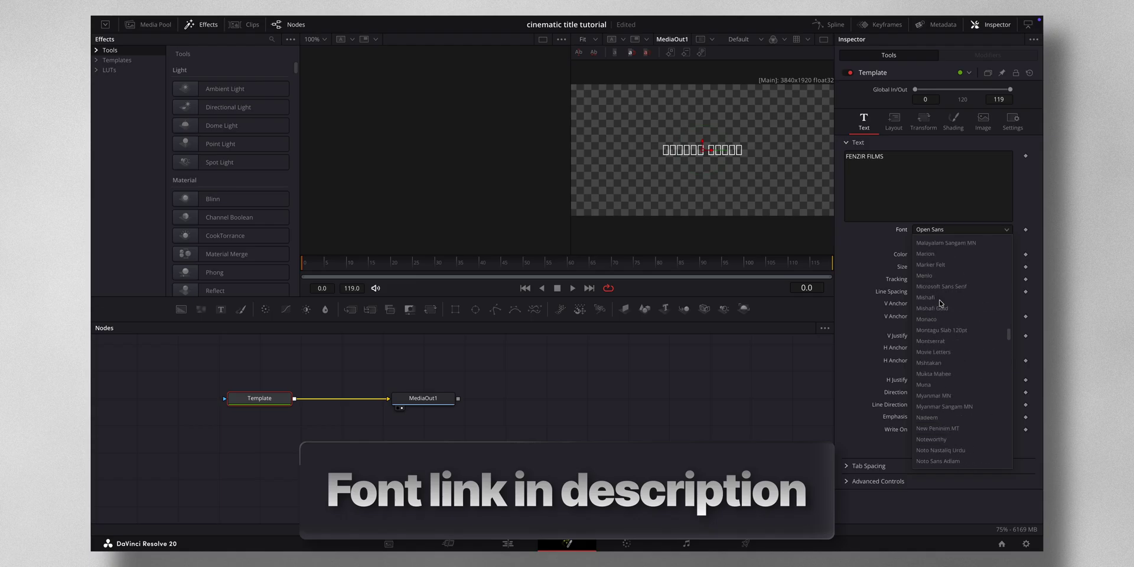
pyautogui.scroll(5, 941, 304)
pyautogui.scroll(3, 940, 308)
pyautogui.scroll(-5, 940, 313)
pyautogui.click(939, 329)
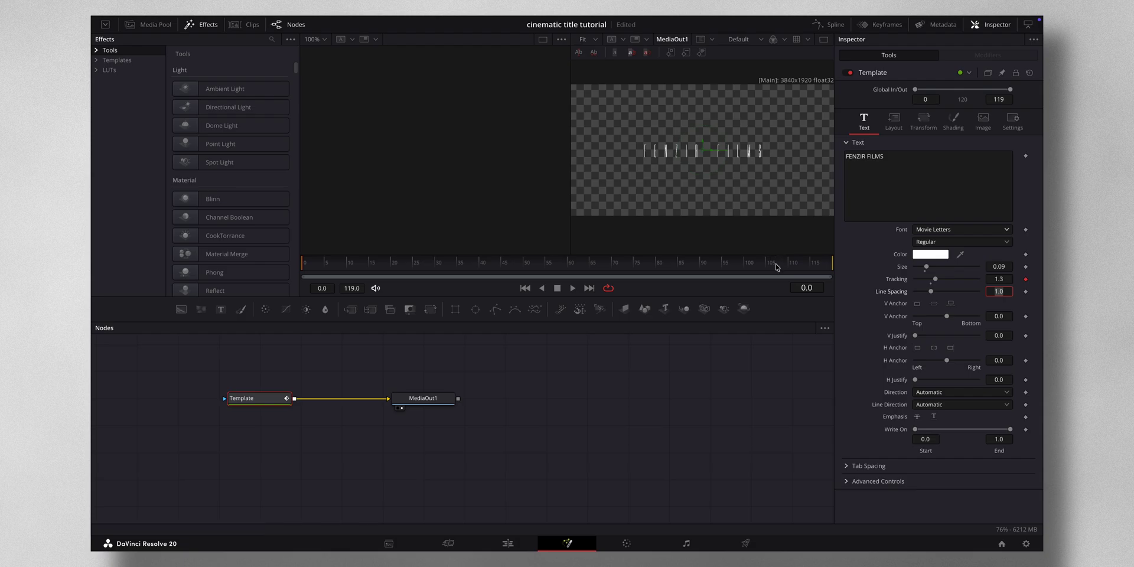
# Keyframe Tracking from 1.3 down to a tighter value, then play back the spacing change
pyautogui.click(1005, 279)
pyautogui.press('space')
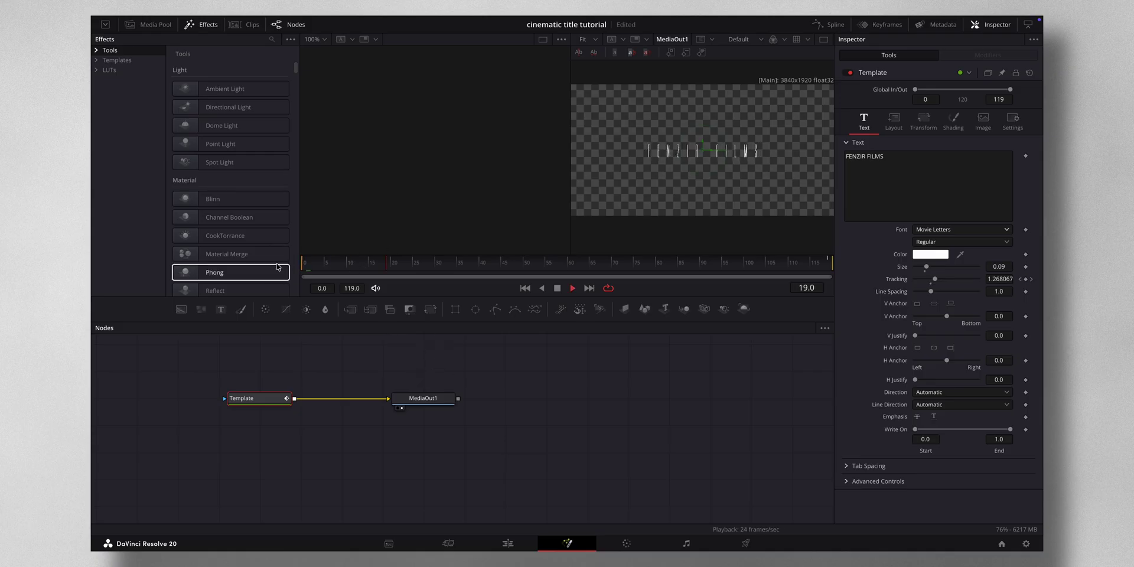
pyautogui.press('space')
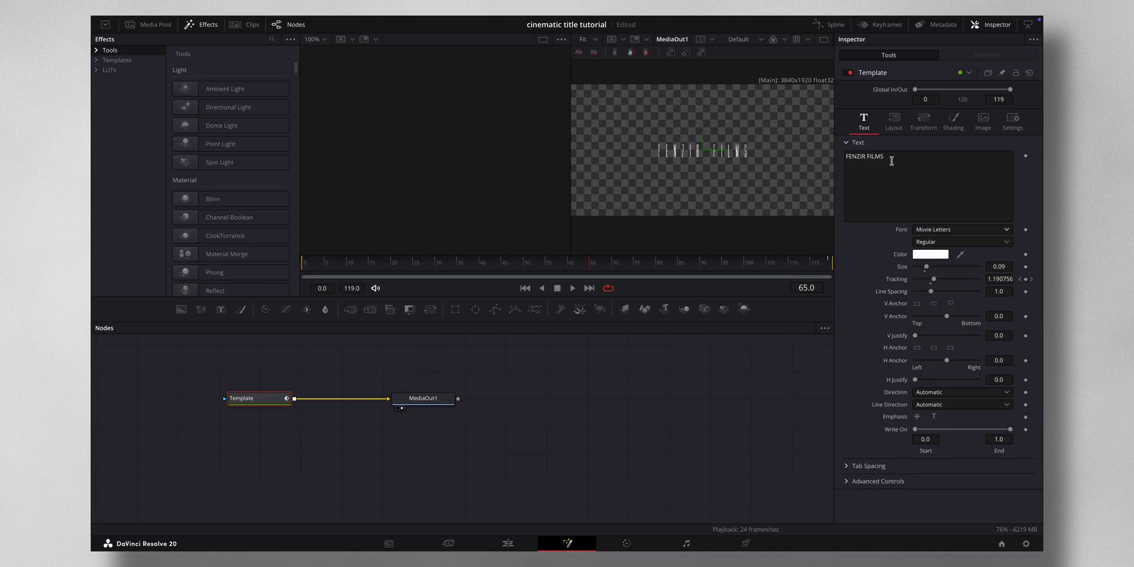
# Attach a Follower modifier to the Text field and show its Shading settings
pyautogui.rightClick(892, 161)
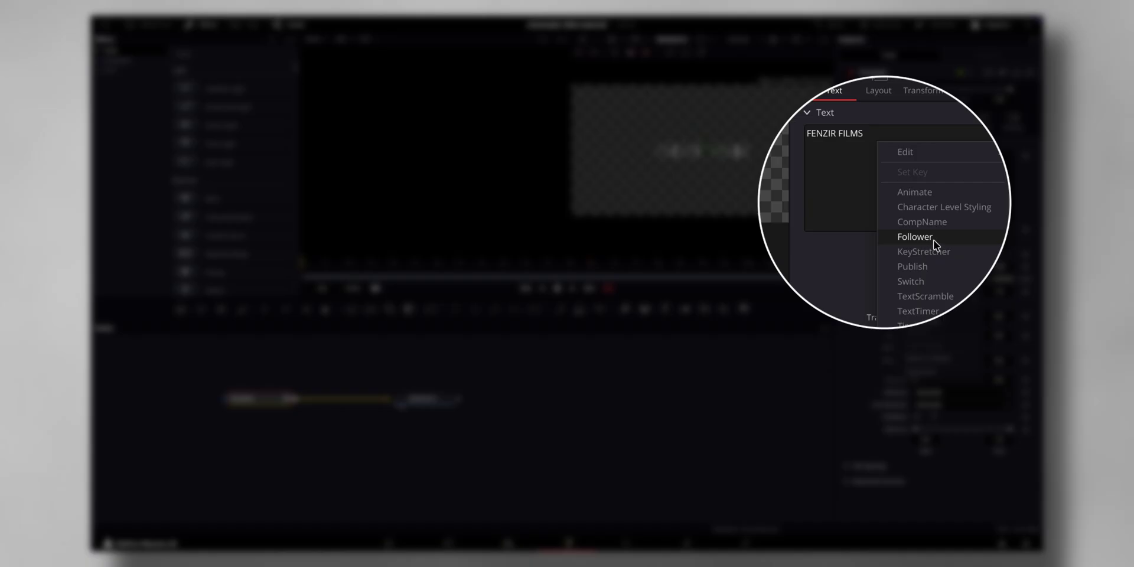
pyautogui.click(926, 227)
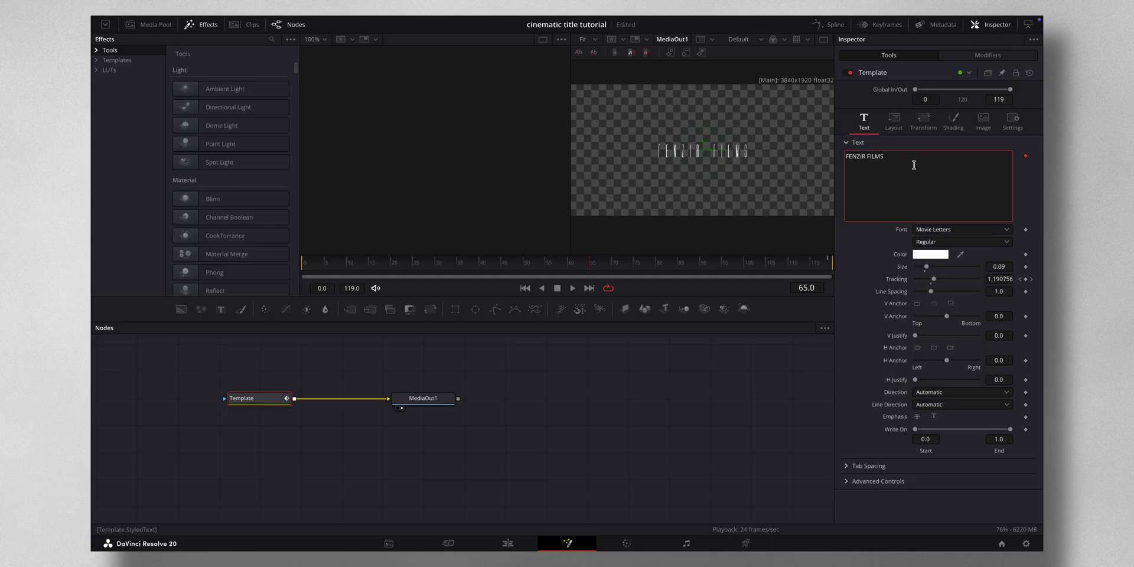
pyautogui.click(985, 56)
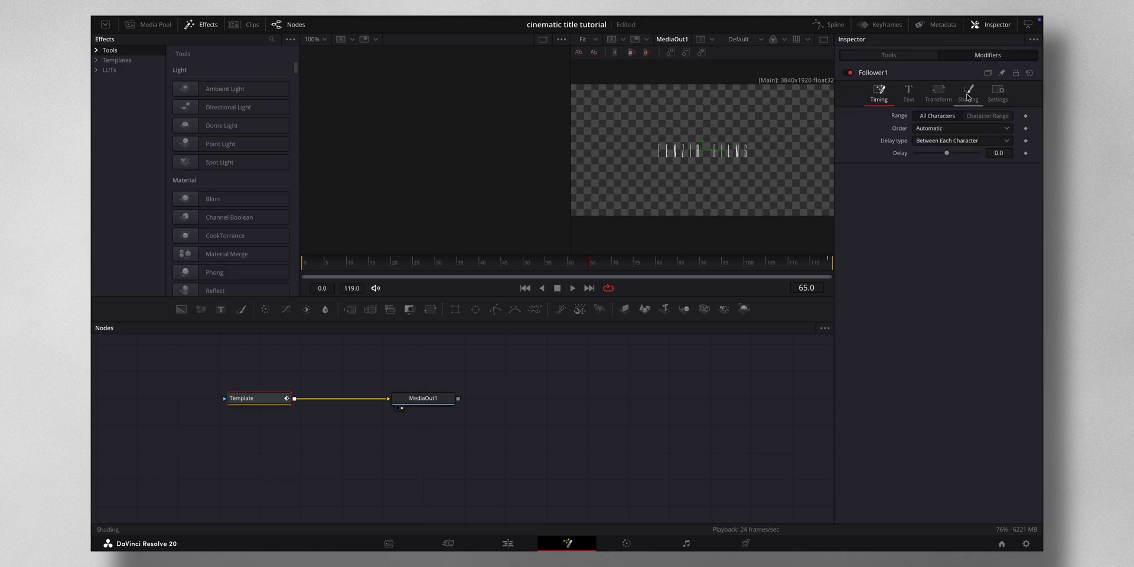
pyautogui.click(968, 95)
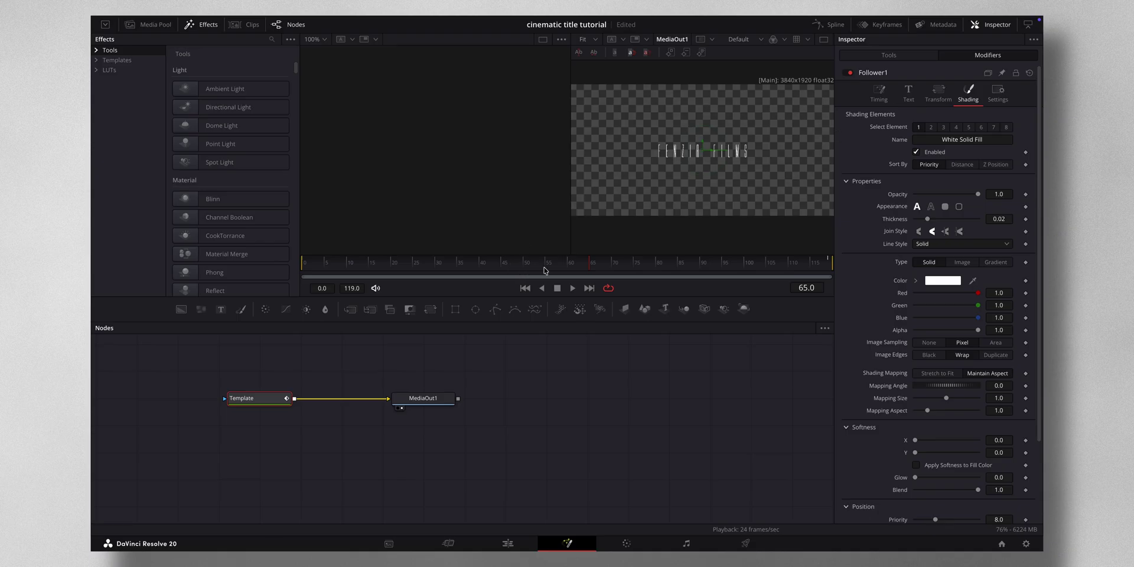
# Keyframe Follower Opacity from low to 1.0 and Softness from high to 0 by frame 55, then preview
pyautogui.click(549, 266)
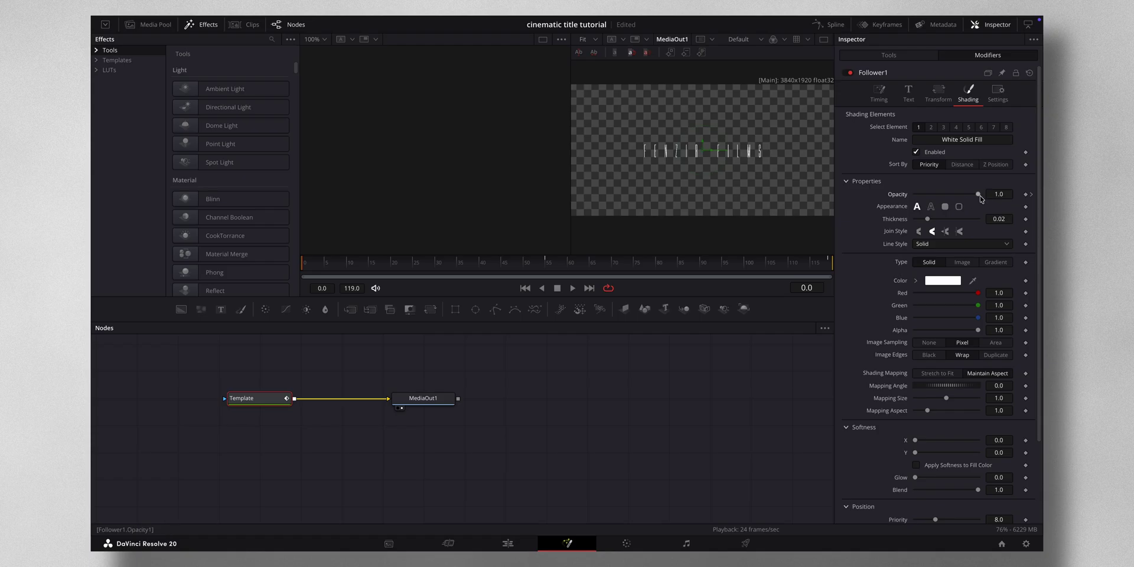
pyautogui.moveTo(978, 193); pyautogui.dragTo(848, 194)
pyautogui.click(546, 259)
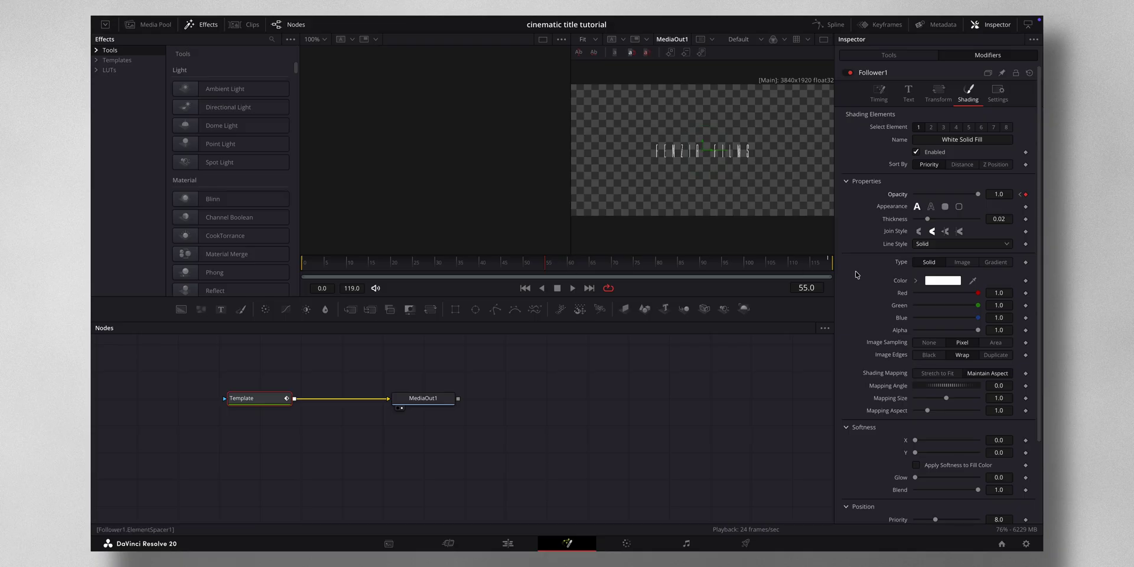
pyautogui.scroll(-3, 857, 346)
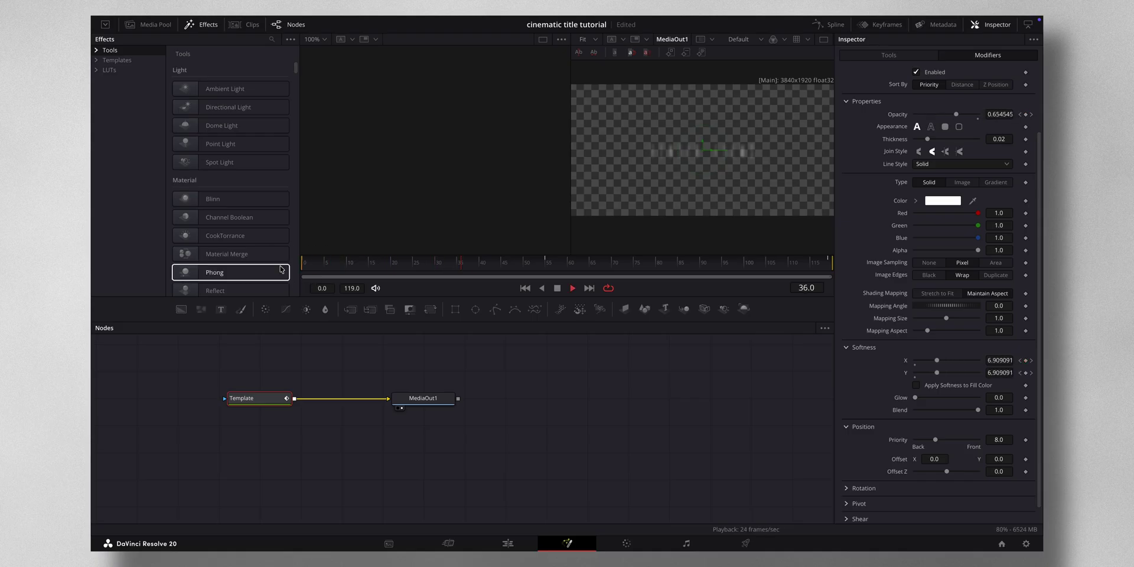
pyautogui.press('space')
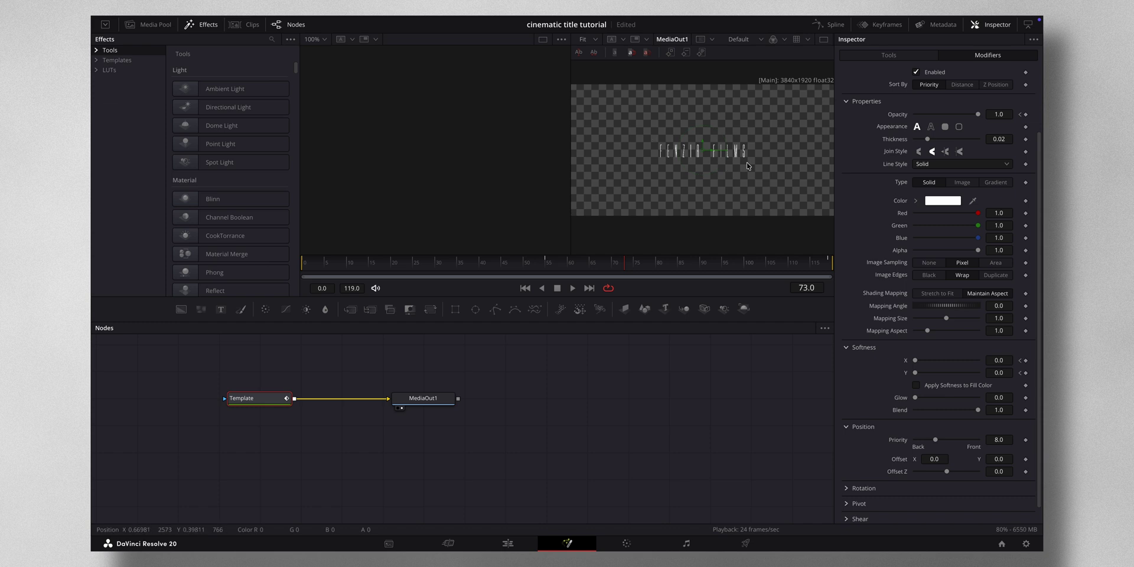
# Fit the Opacity 1 curve in the Spline editor and smooth all its keys
pyautogui.click(827, 24)
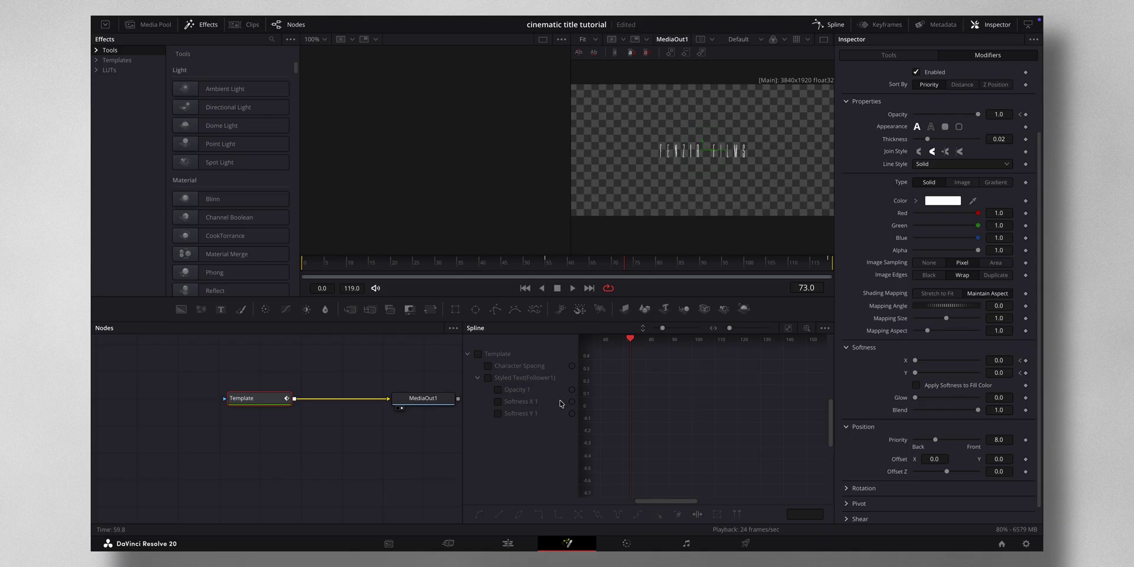
pyautogui.click(498, 390)
pyautogui.click(788, 328)
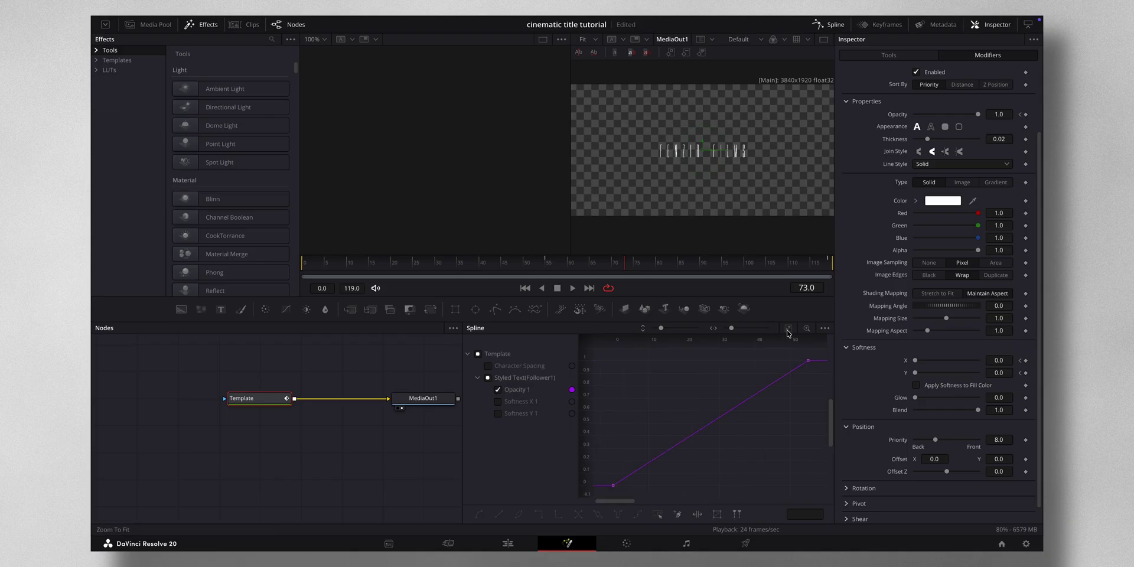
pyautogui.hotkey('ctrl', 'a')
pyautogui.press('s')
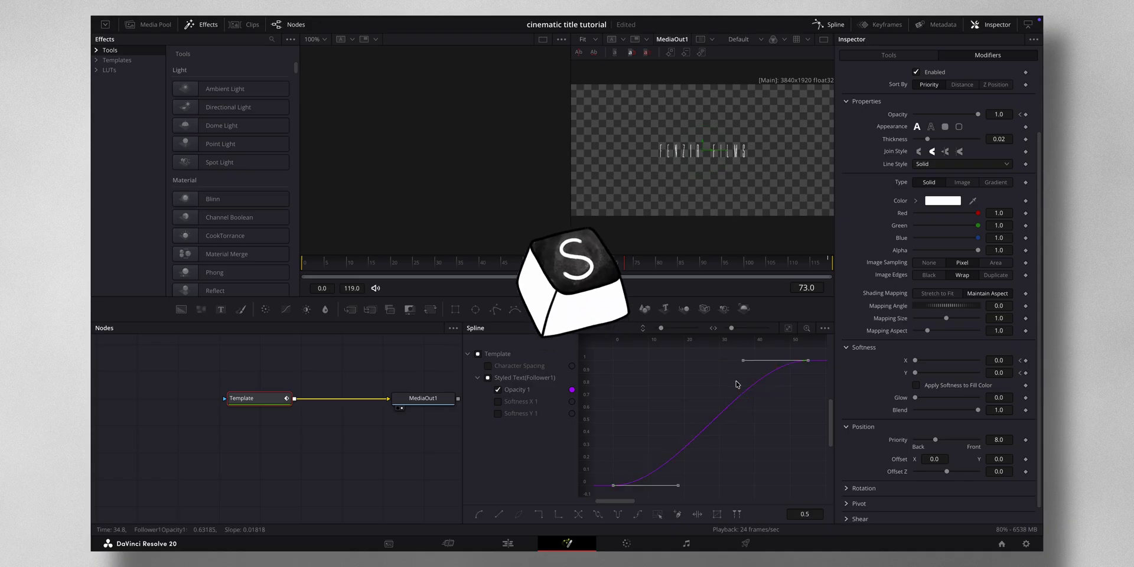
# Smooth the Softness X 1 curve's keys into an ease curve
pyautogui.click(497, 390)
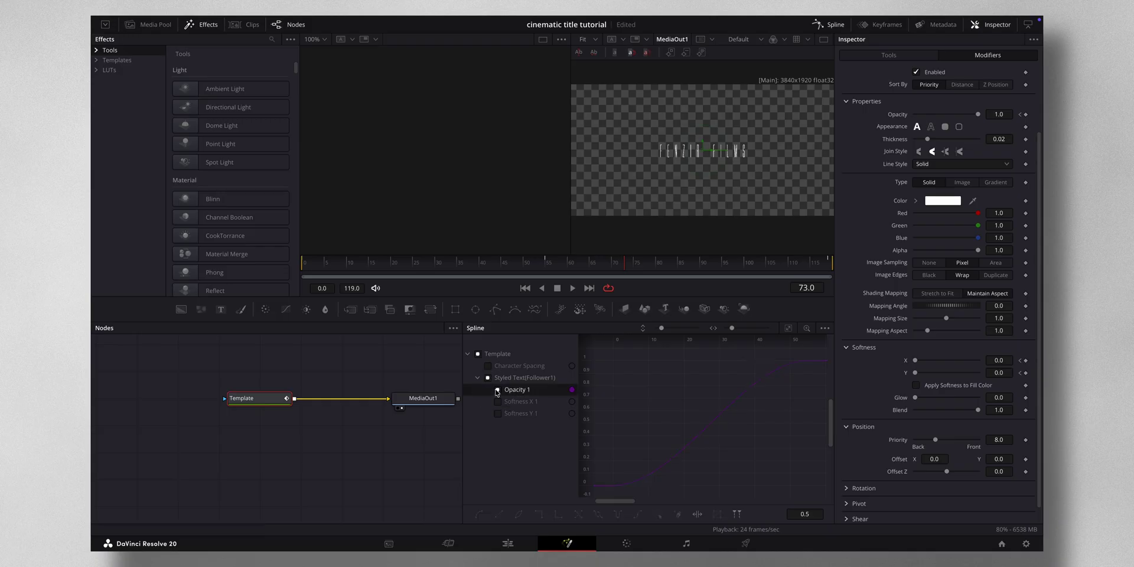
pyautogui.click(498, 402)
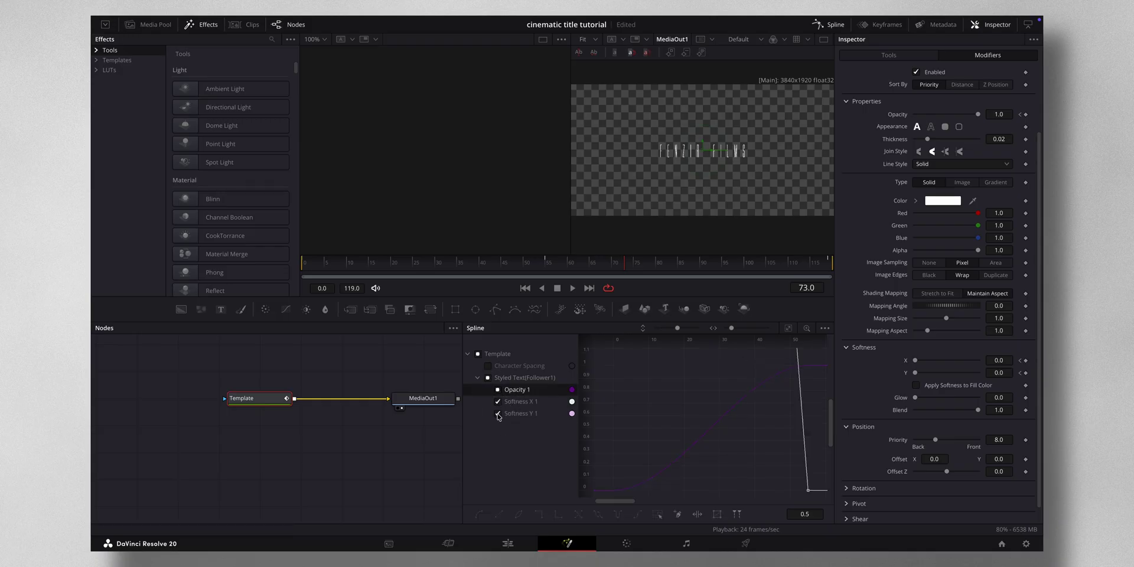
pyautogui.click(788, 328)
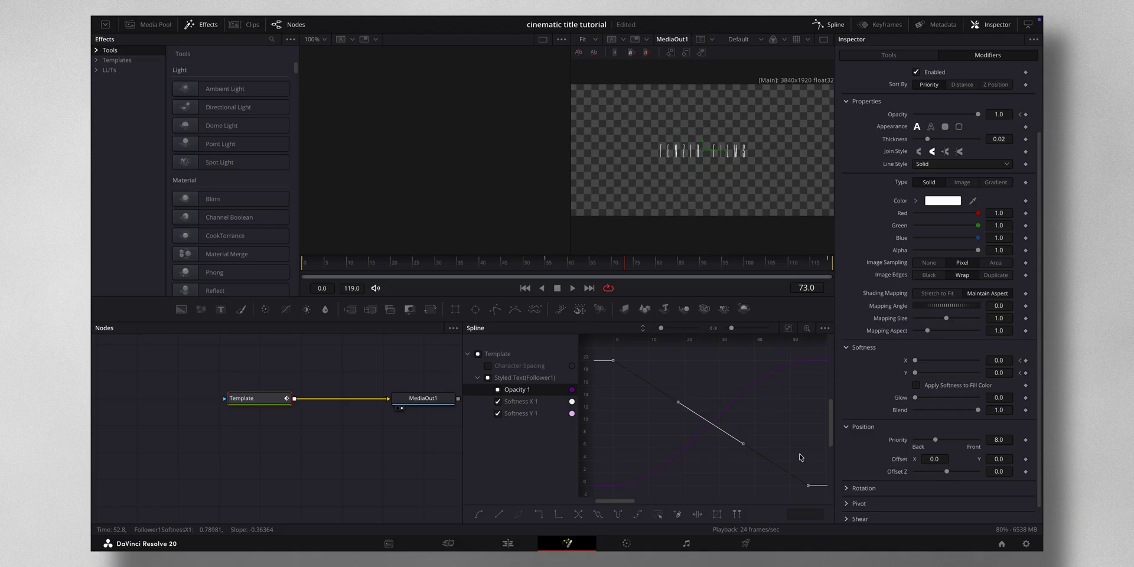
pyautogui.press('s')
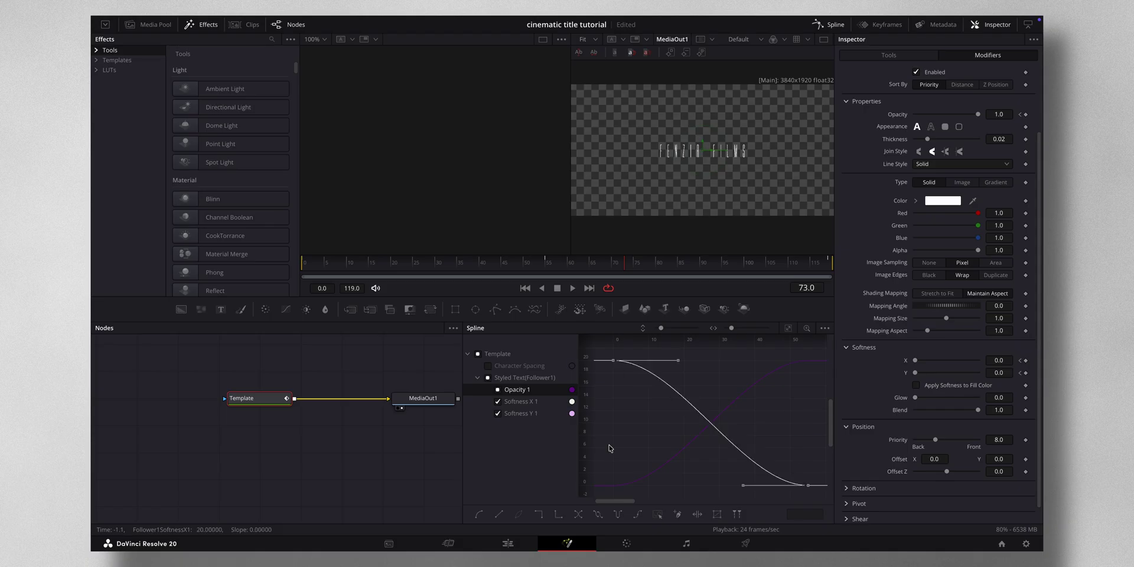
# Smooth all Character Spacing keyframes into an ease curve and scrub the animation
pyautogui.click(520, 366)
pyautogui.moveTo(602, 393)
pyautogui.mouseDown()
pyautogui.moveTo(808, 467)
pyautogui.moveTo(810, 455)
pyautogui.mouseUp()
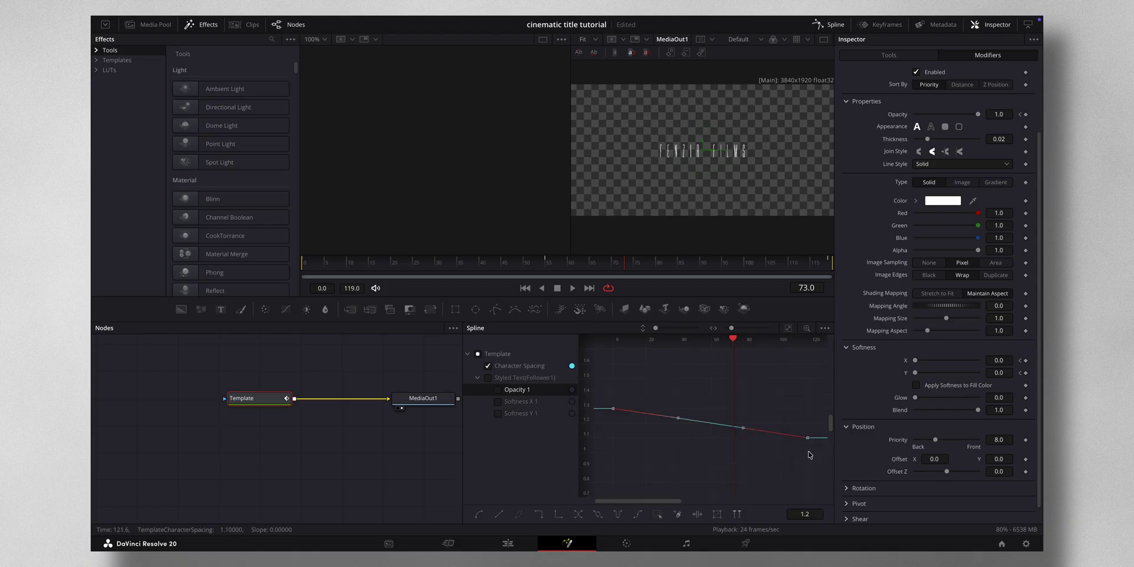
pyautogui.press('s')
pyautogui.moveTo(423, 263); pyautogui.dragTo(290, 266)
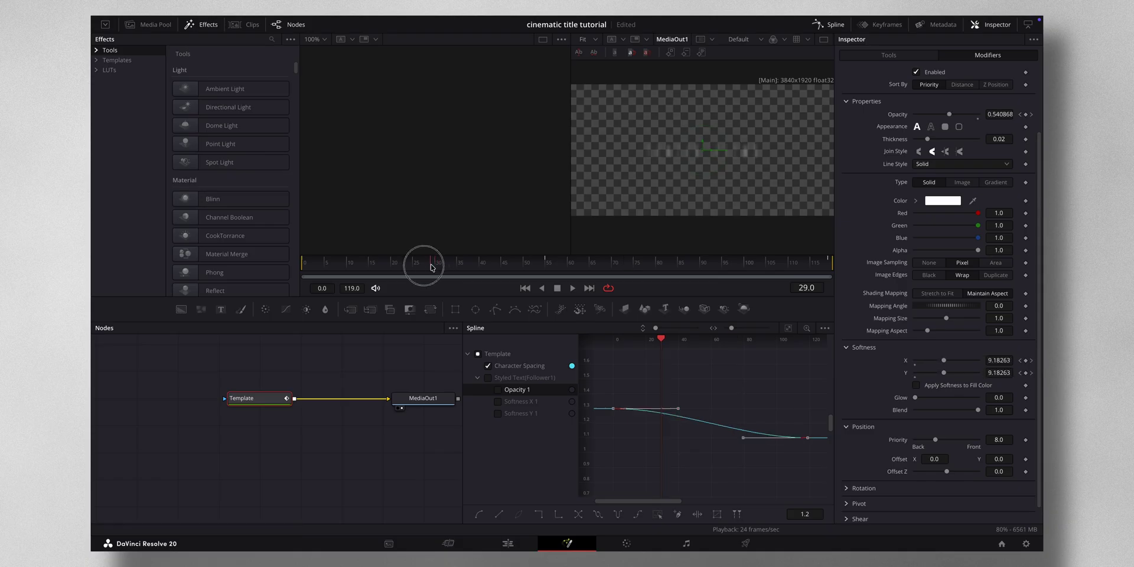
# Confirm Follower1 uses Completely Random order with 1.5 delay, then play from frame 0
pyautogui.click(816, 262)
pyautogui.click(889, 55)
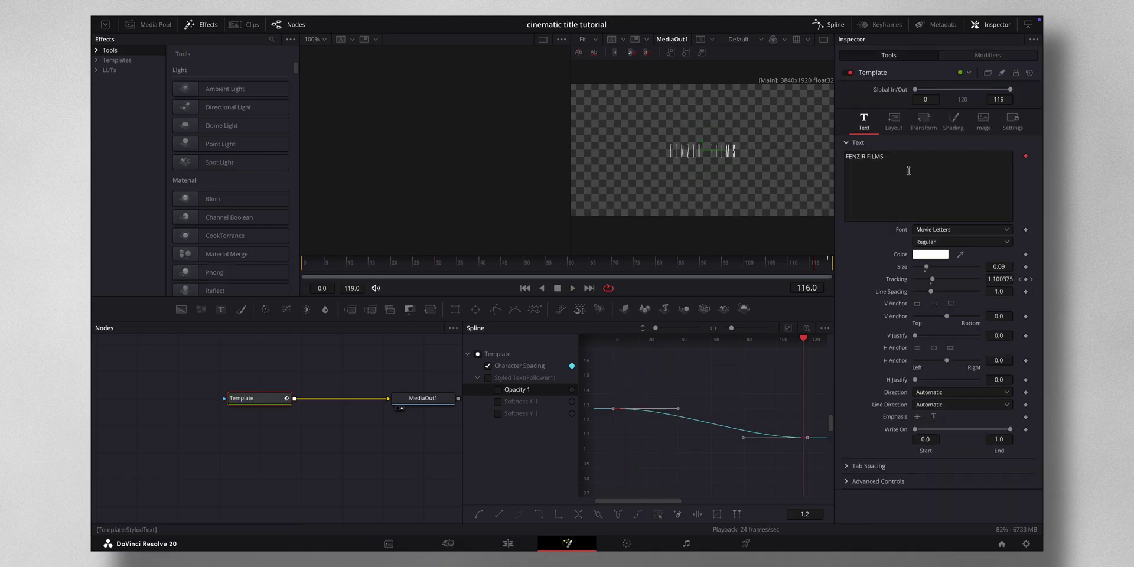
pyautogui.click(986, 57)
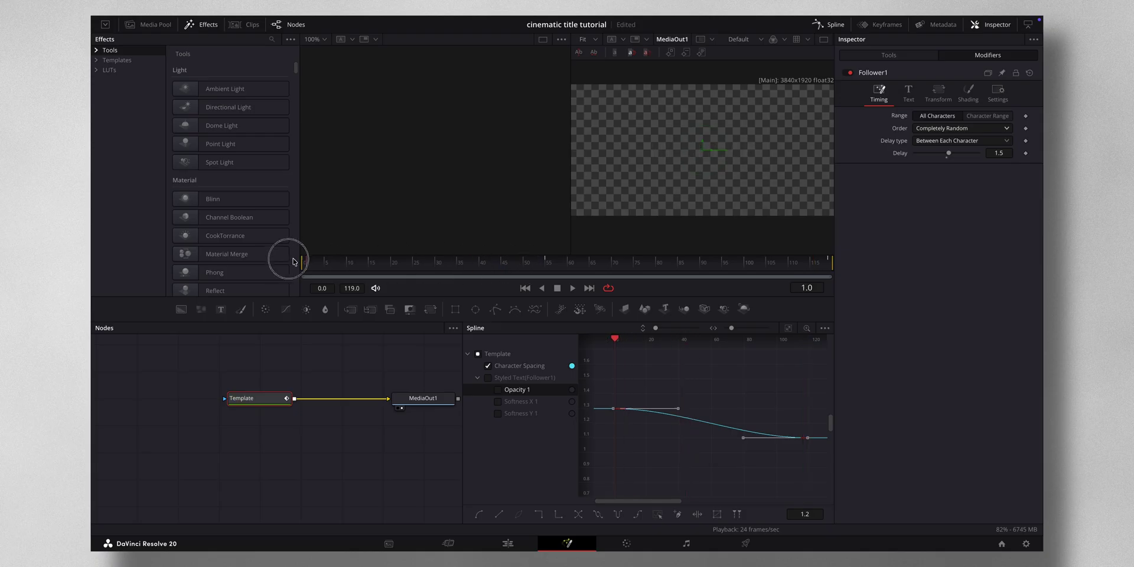
pyautogui.click(294, 262)
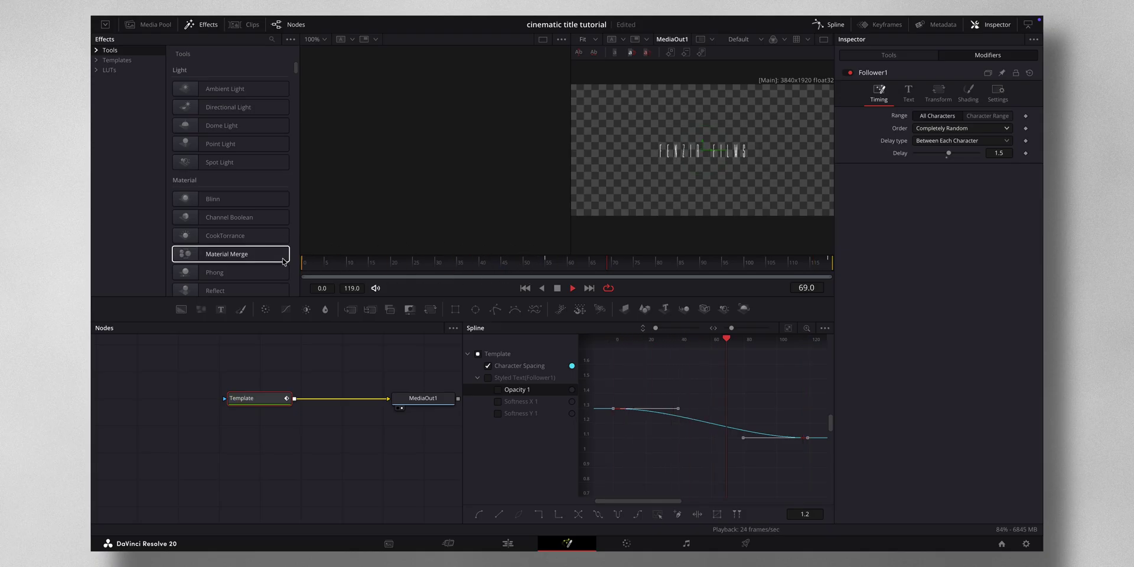
pyautogui.press('space')
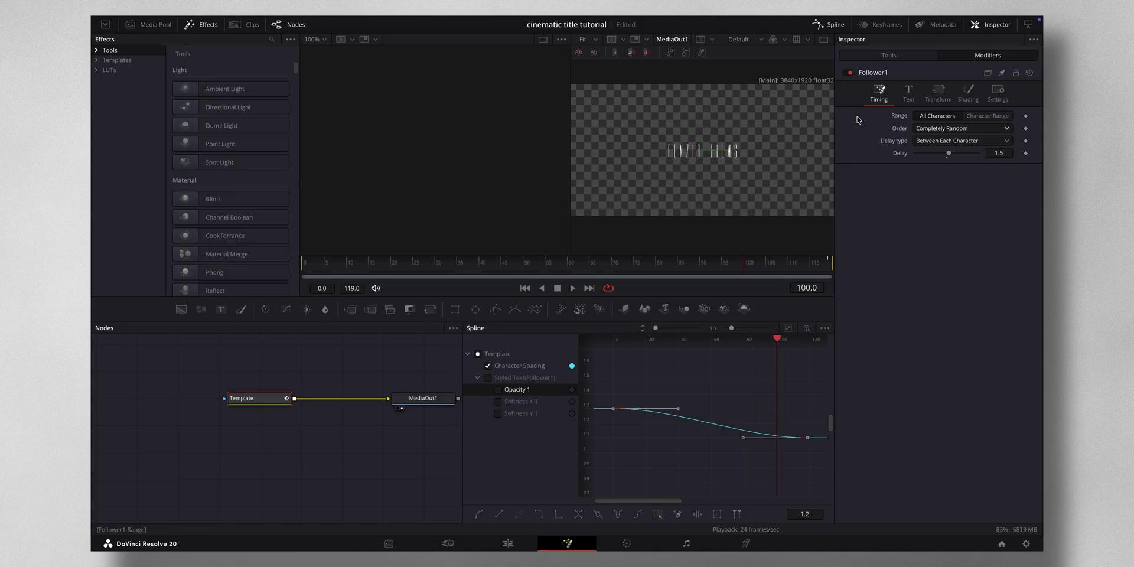
# Add a Transform node between the Template node and MediaOut1
pyautogui.click(830, 25)
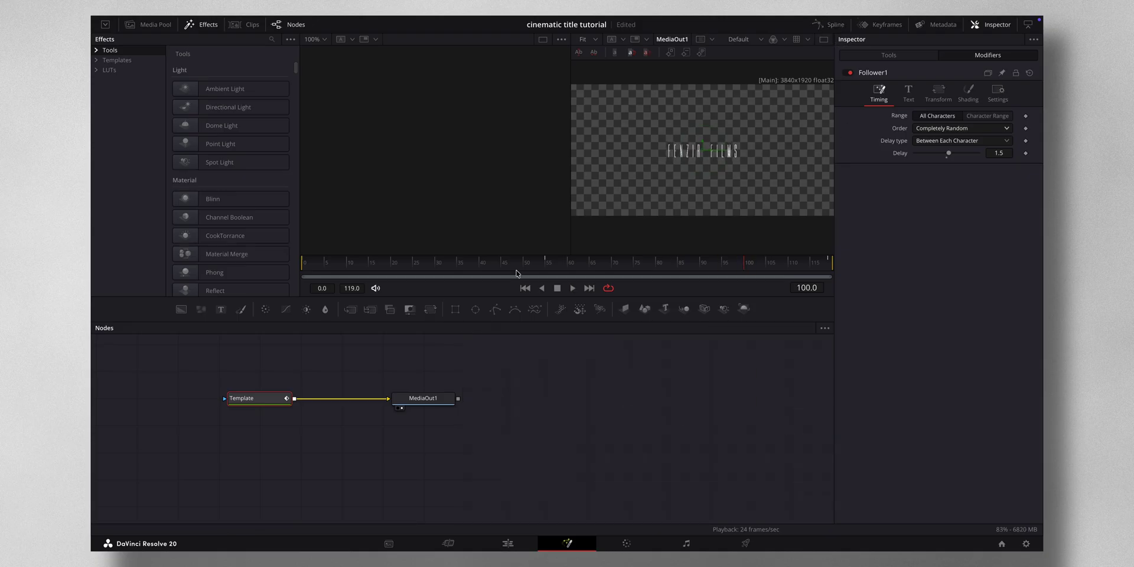
pyautogui.moveTo(437, 396); pyautogui.dragTo(606, 397)
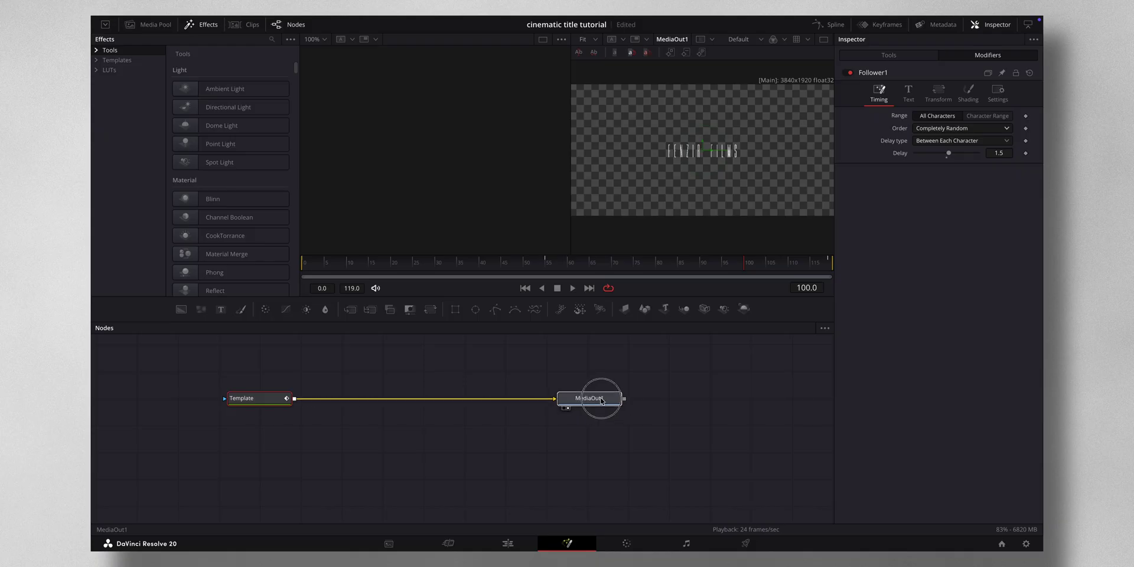
pyautogui.click(260, 398)
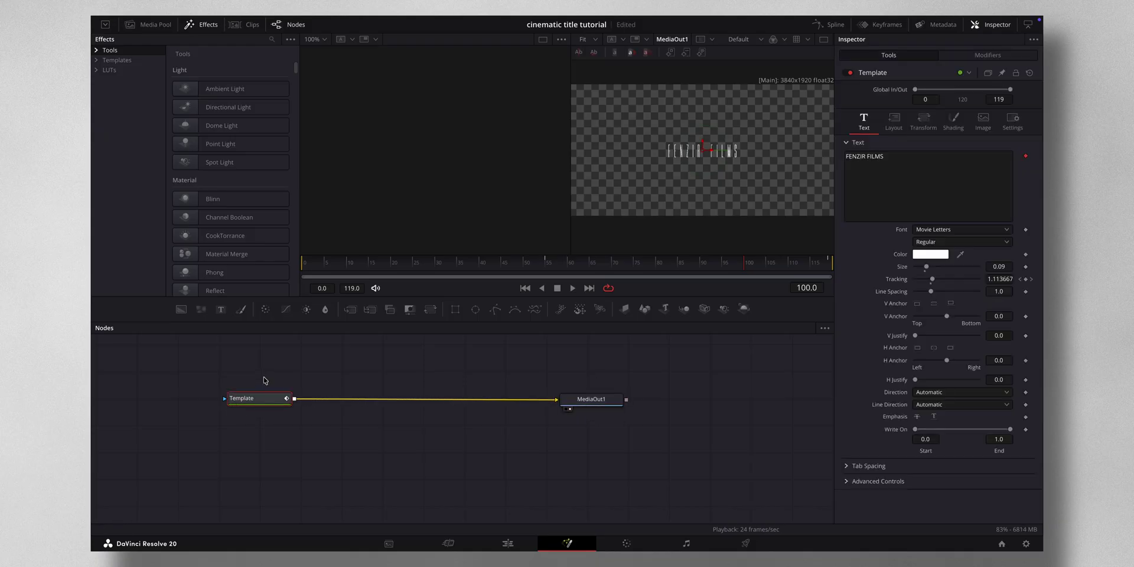
pyautogui.hotkey('shift', 'space')
pyautogui.write('tr')
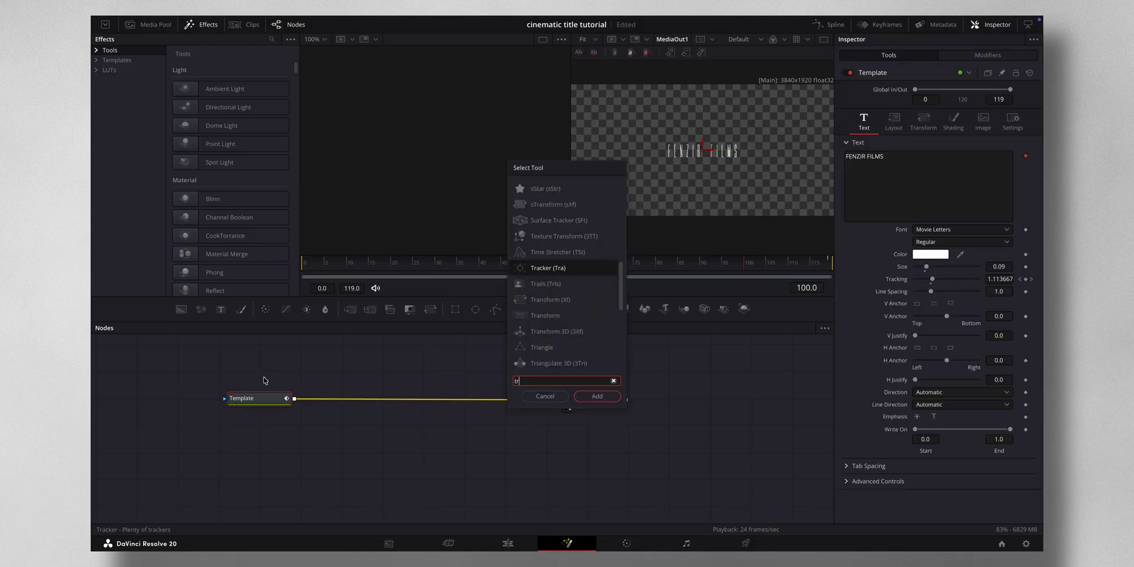
pyautogui.write('an')
pyautogui.press('Return')
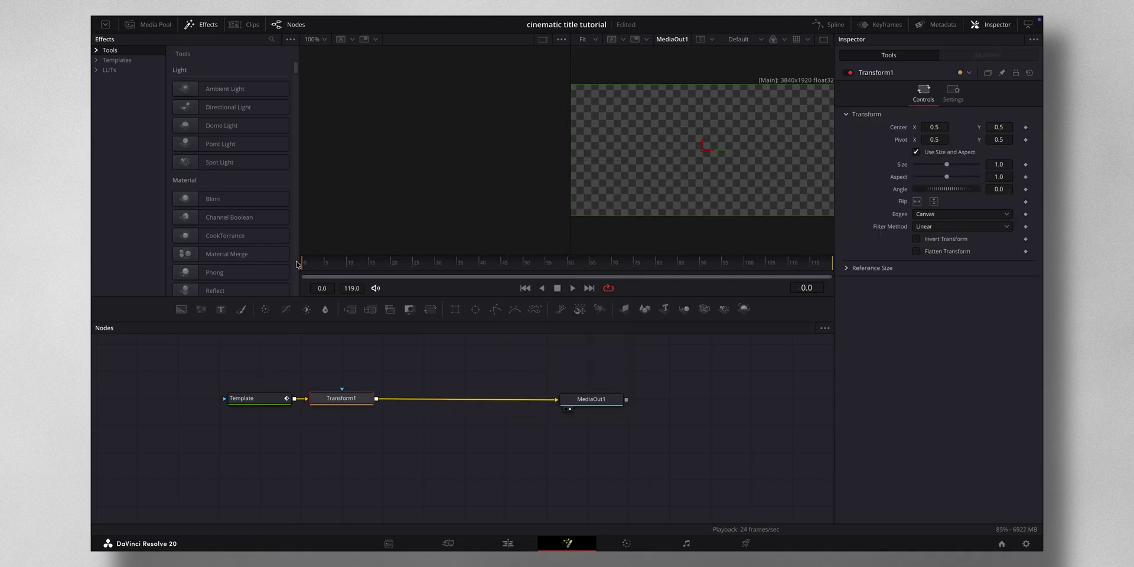